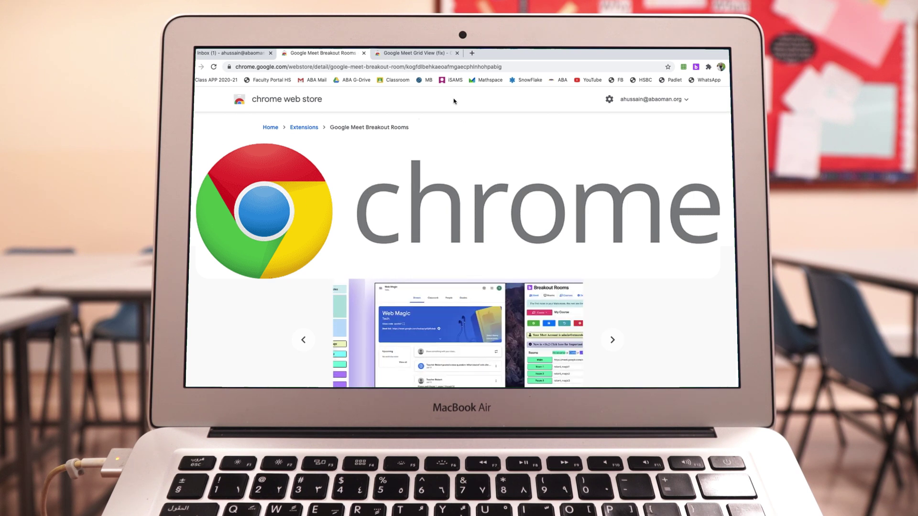
- Look over the Google Meet Grid View (fix) store page, then close it
left_click(414, 55)
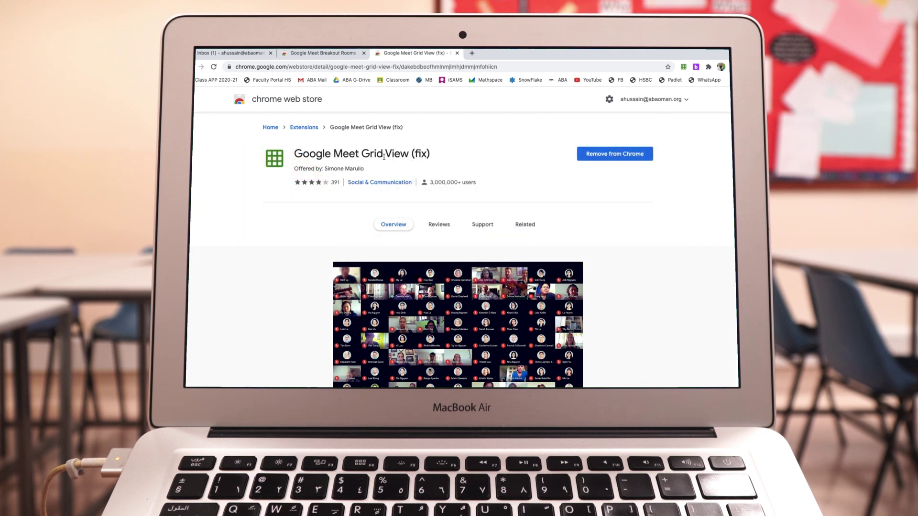
scroll(388, 172, "down", 3)
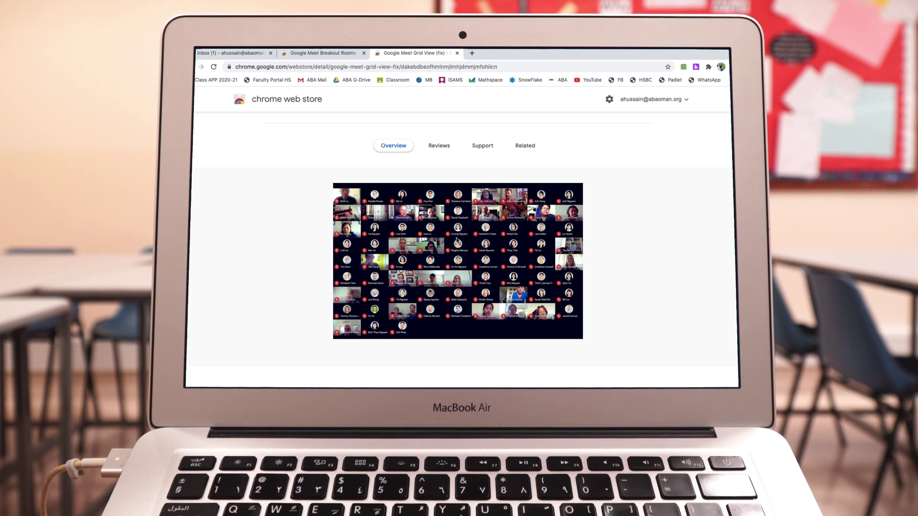
scroll(456, 239, "up", 3)
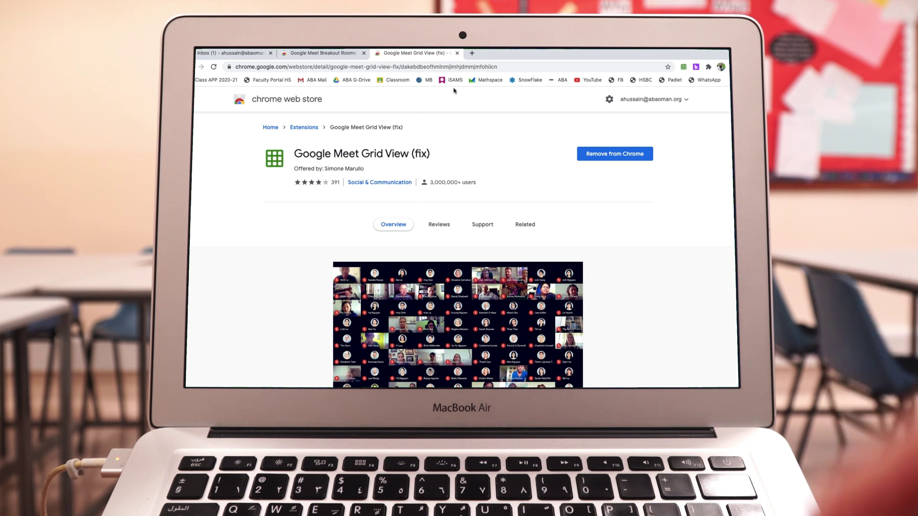
left_click(457, 53)
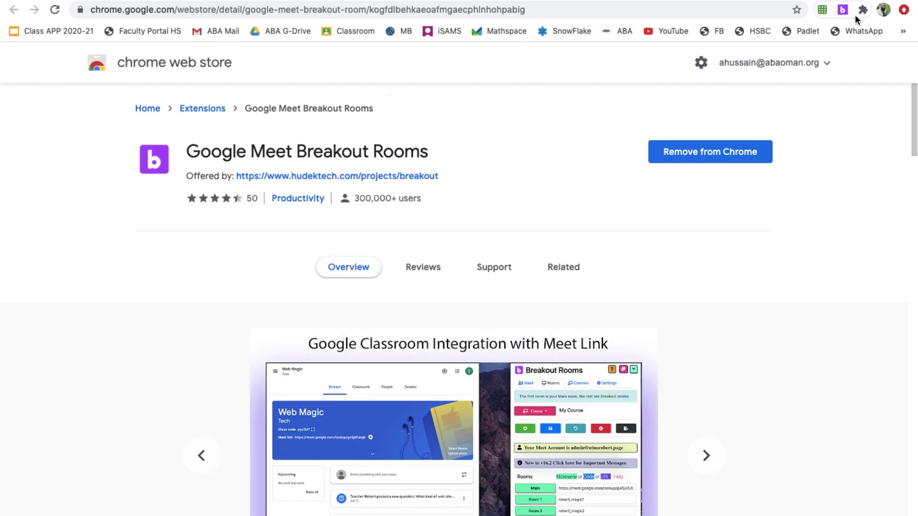
- Launch the pinned Breakout Rooms extension from the Chrome toolbar
left_click(863, 11)
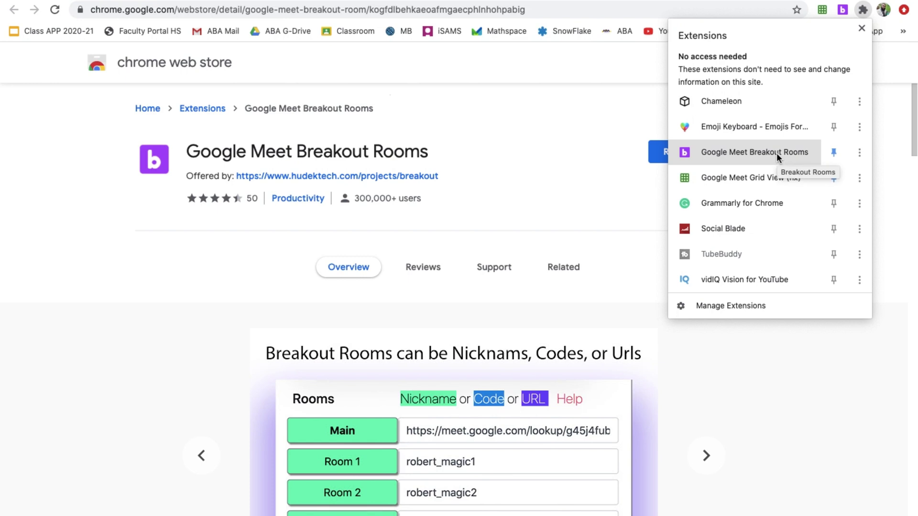
left_click(859, 26)
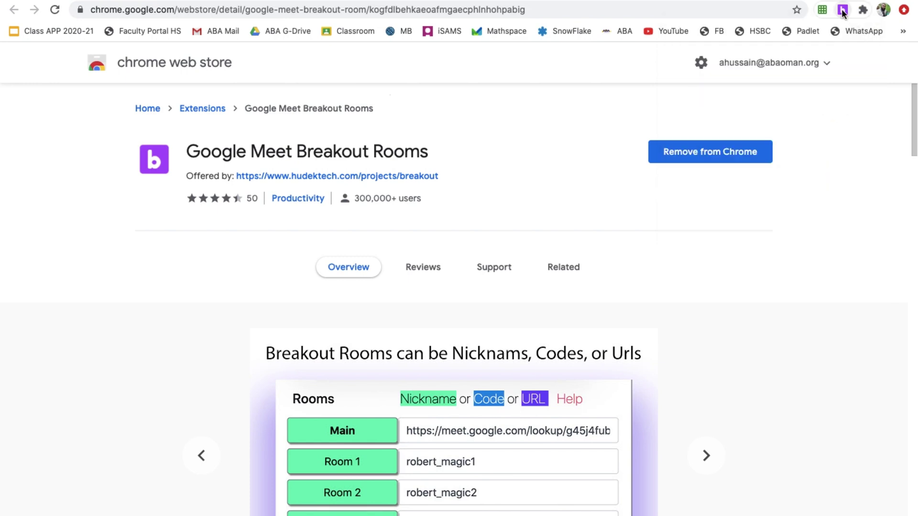
left_click(843, 10)
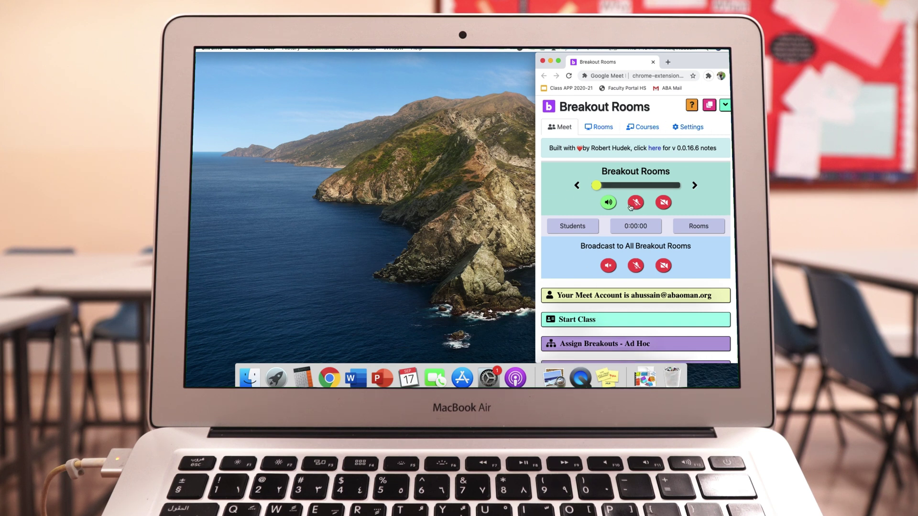
- Browse the extension's Settings, then go to Courses and select the My Course entry
scroll(648, 236, "down", 3)
scroll(648, 235, "up", 3)
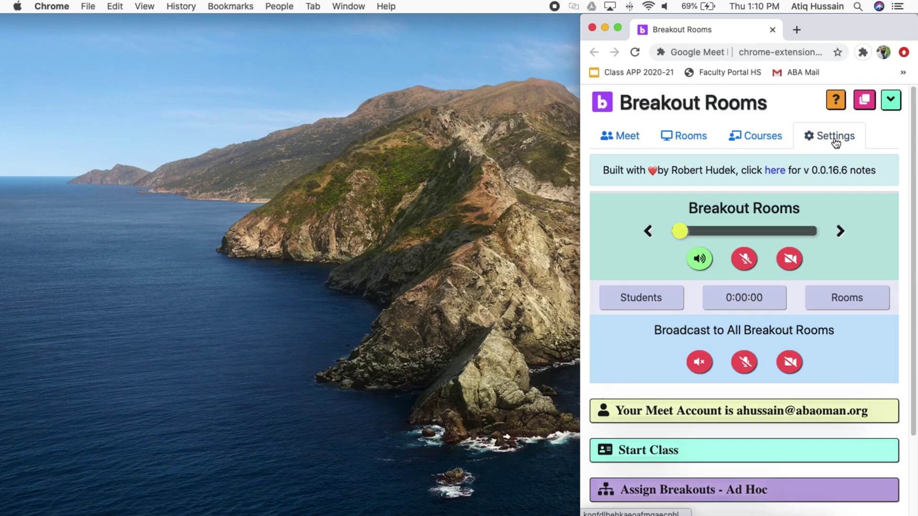
left_click(689, 127)
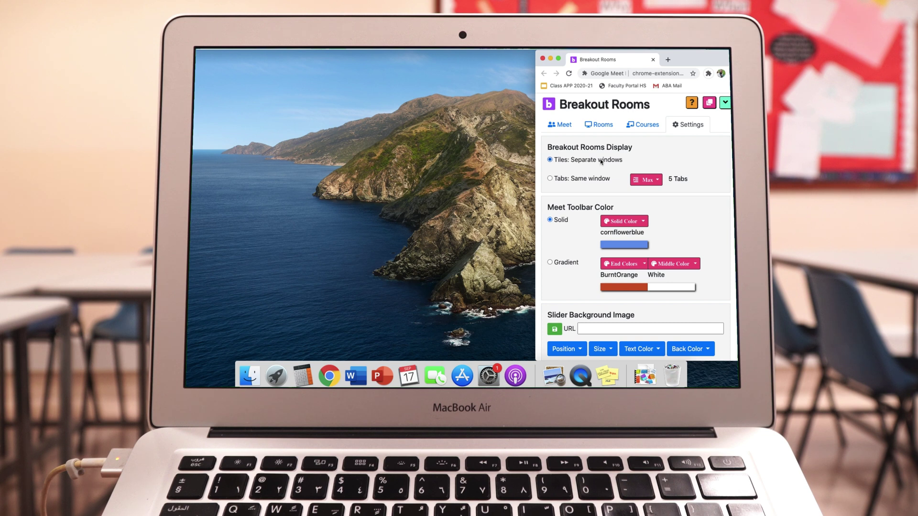
scroll(684, 229, "down", 5)
scroll(684, 229, "up", 5)
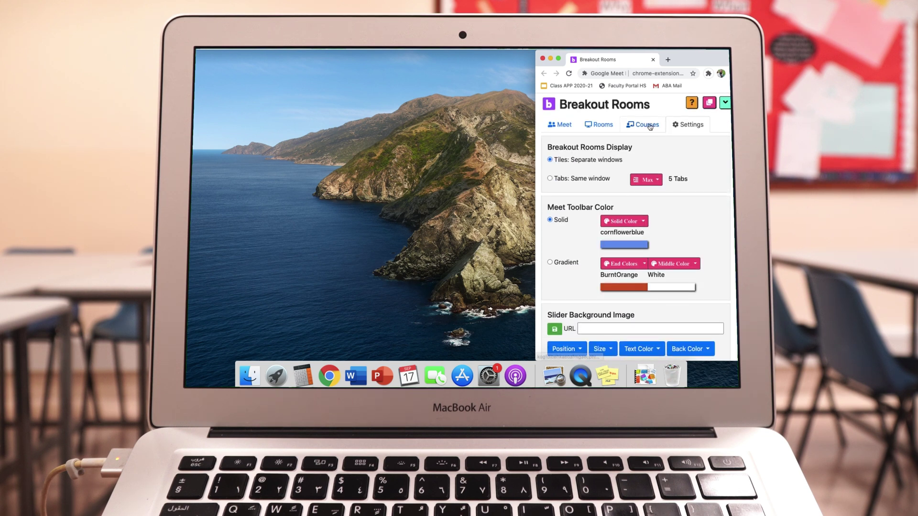
left_click(646, 125)
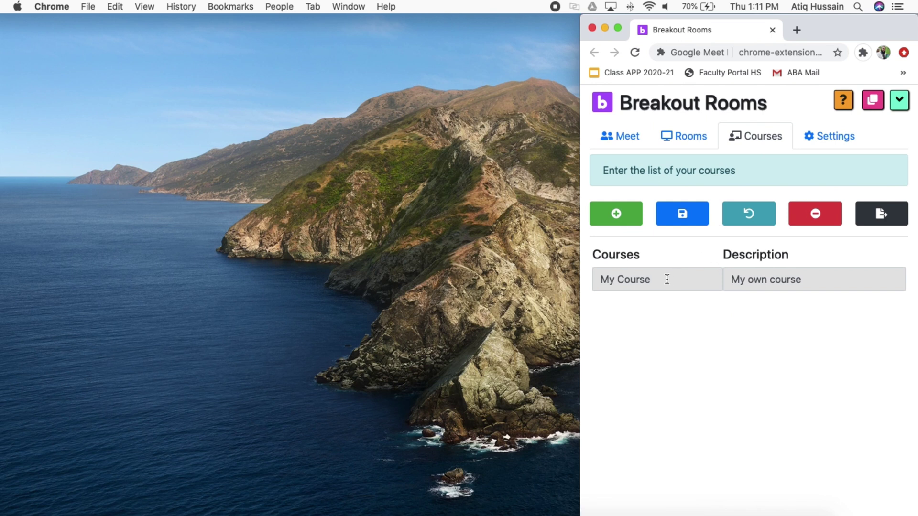
left_click(667, 279)
- Rename My Course to 'G9 Math' with description 'math standard Grade 9'
type("G9")
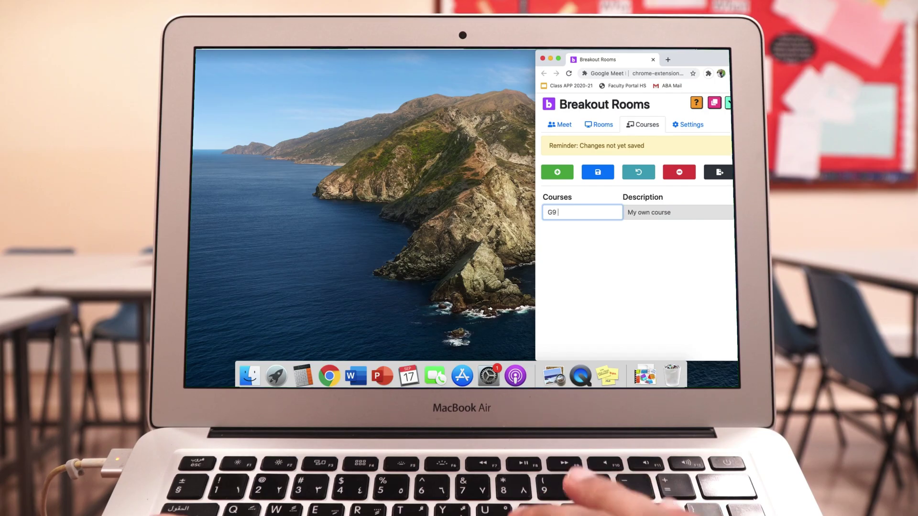
type("Math")
key("Tab")
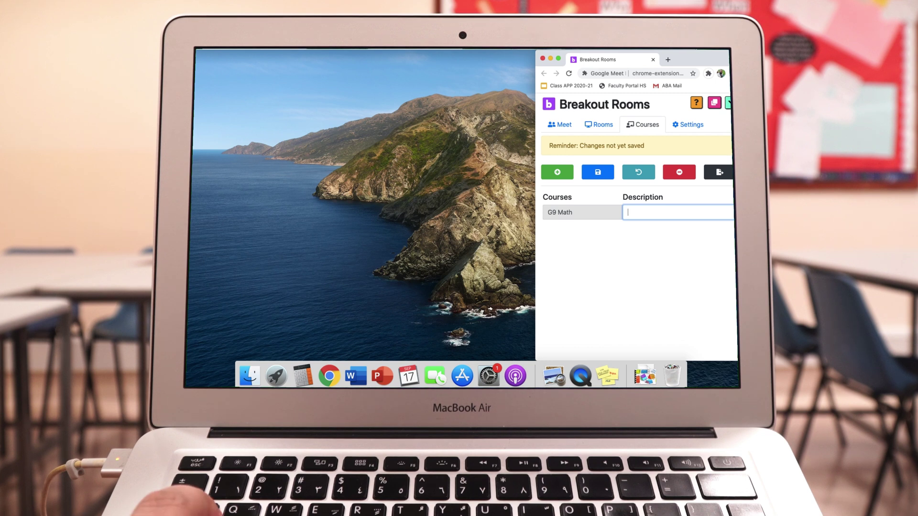
type("math standard Gra")
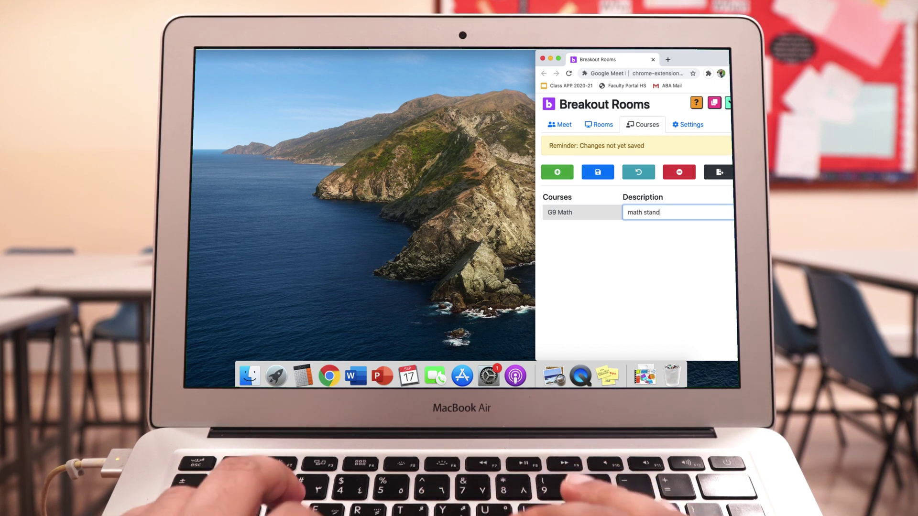
type("de 9")
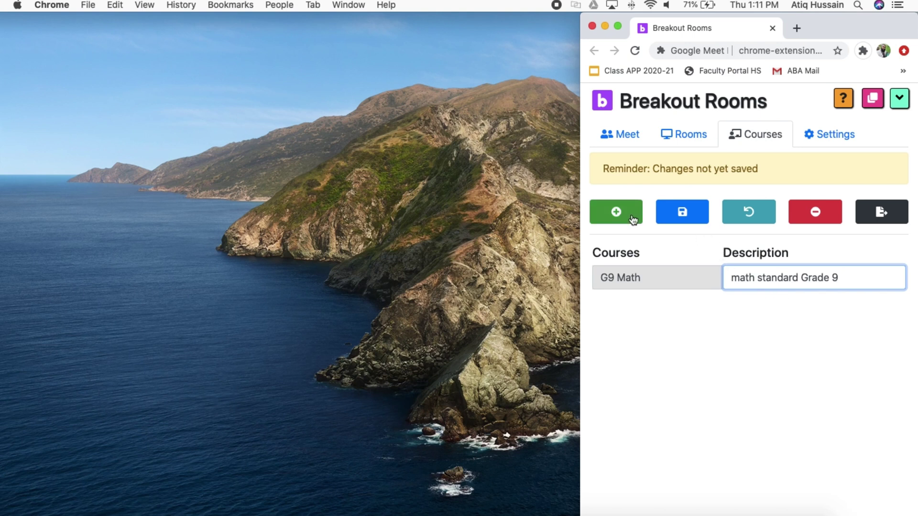
- Add course 'G10 Math' described 'Math Standard Grade 10' and save the course list
left_click(630, 213)
left_click(637, 308)
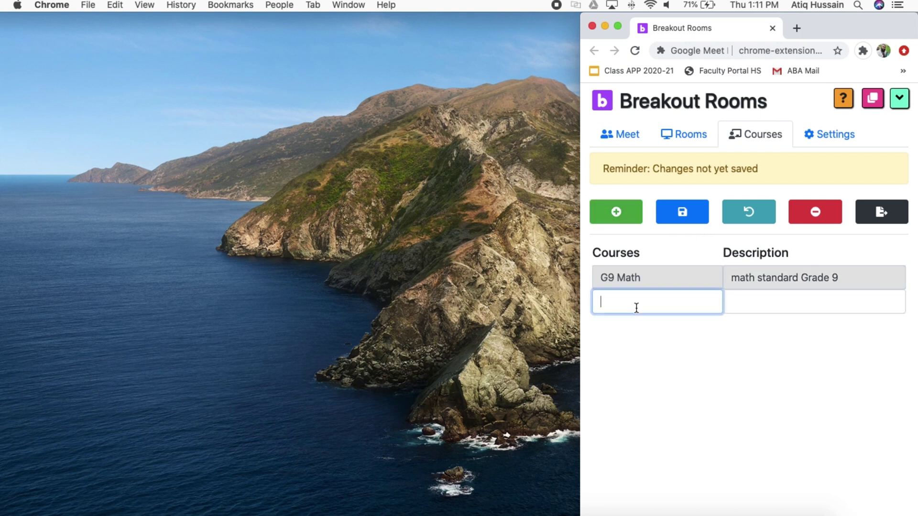
type("G10 Math")
left_click(758, 304)
type("Math Stan")
type("dard")
type(" G")
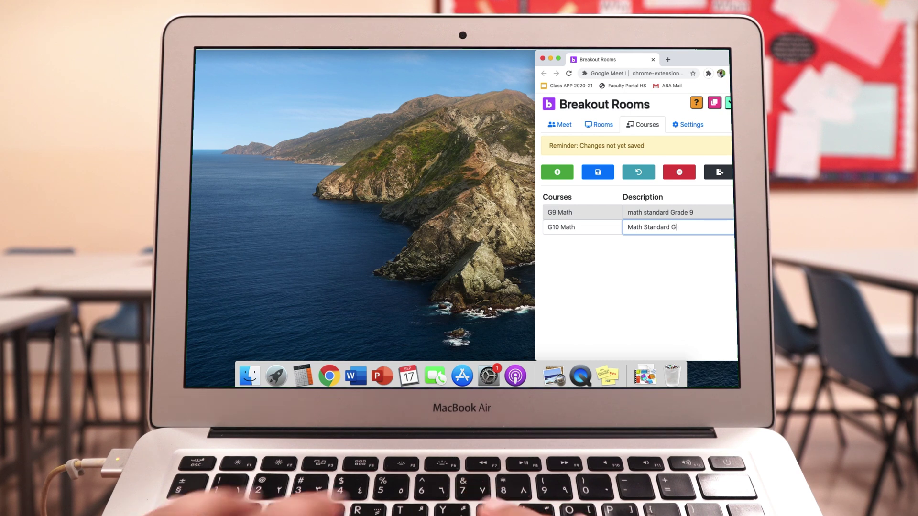
type("rade 10")
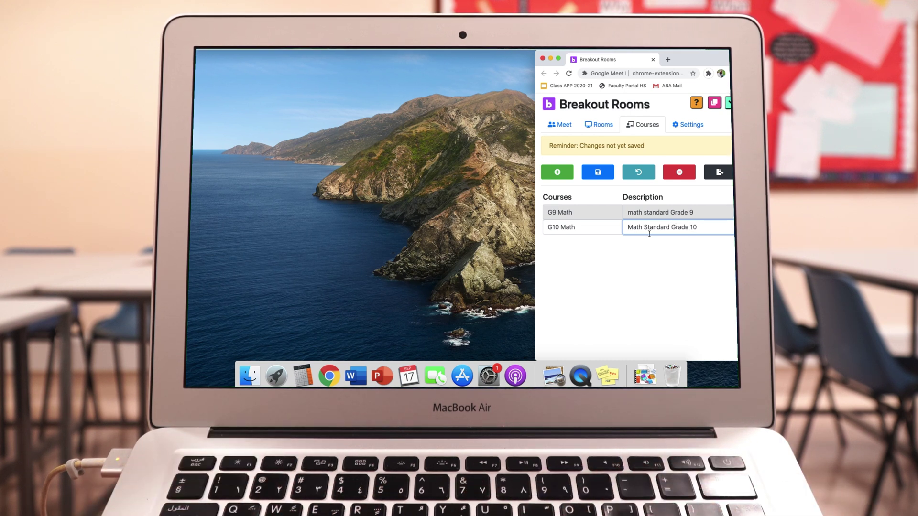
left_click(603, 177)
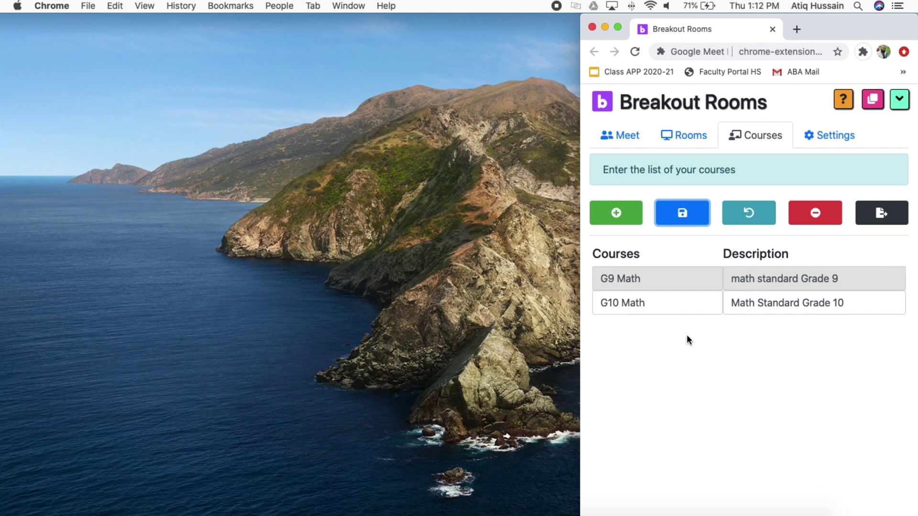
left_click(690, 139)
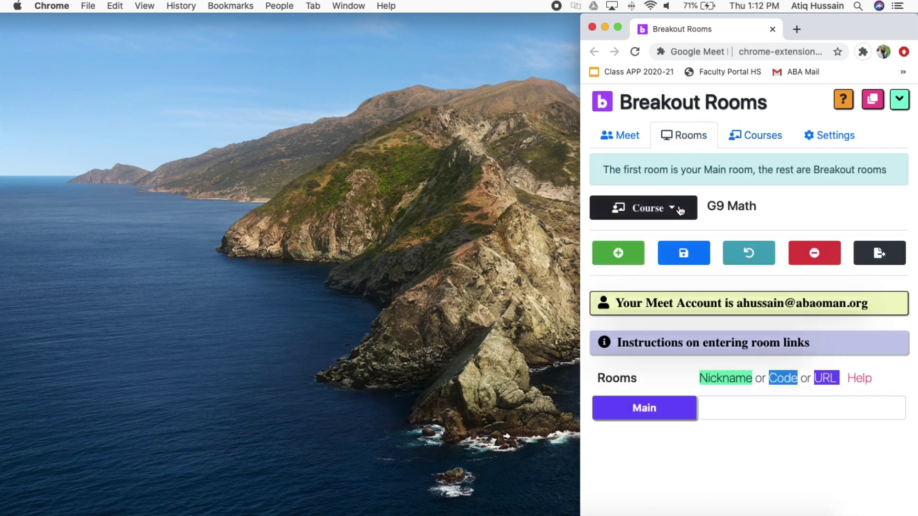
- Keep G9 Math as the course and add three new room rows below Main
left_click(679, 210)
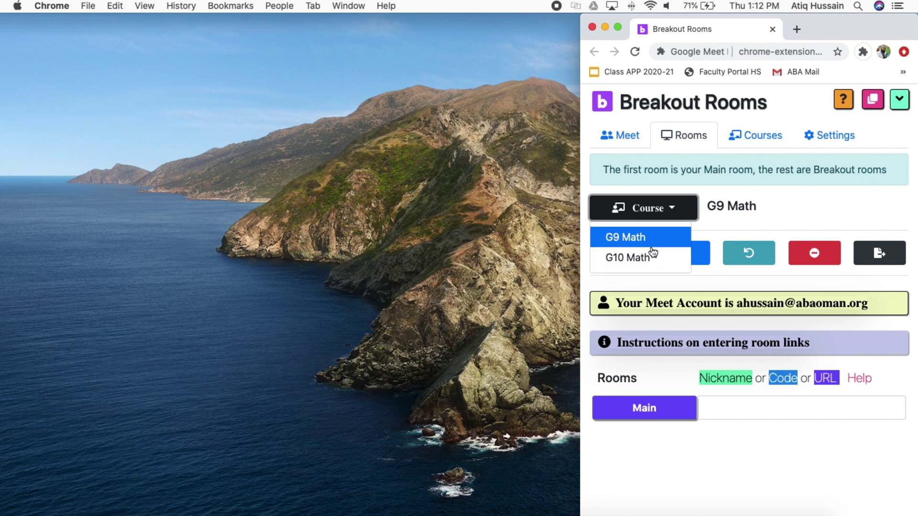
left_click(740, 207)
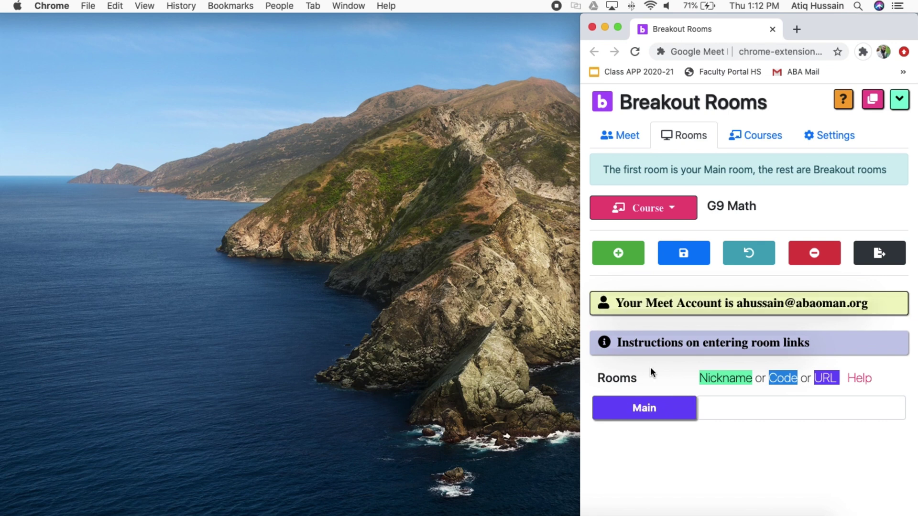
left_click(617, 261)
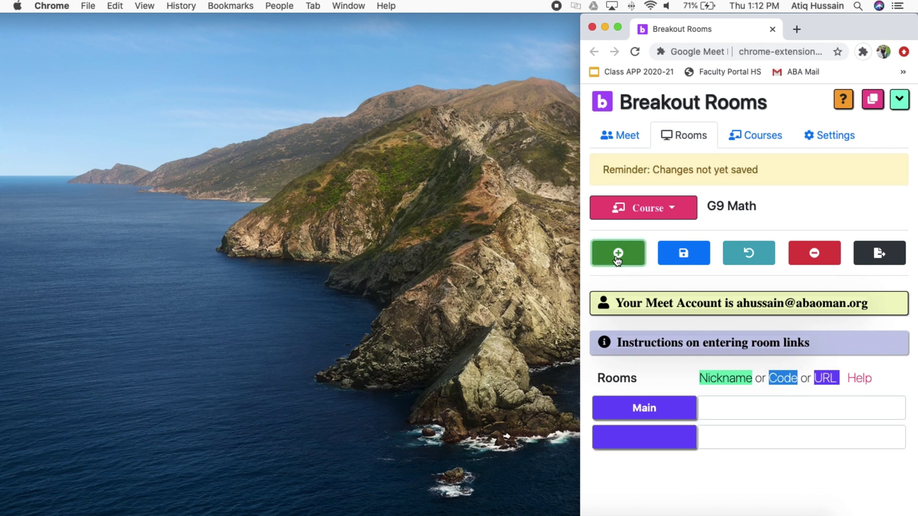
left_click(617, 261)
left_click(617, 261)
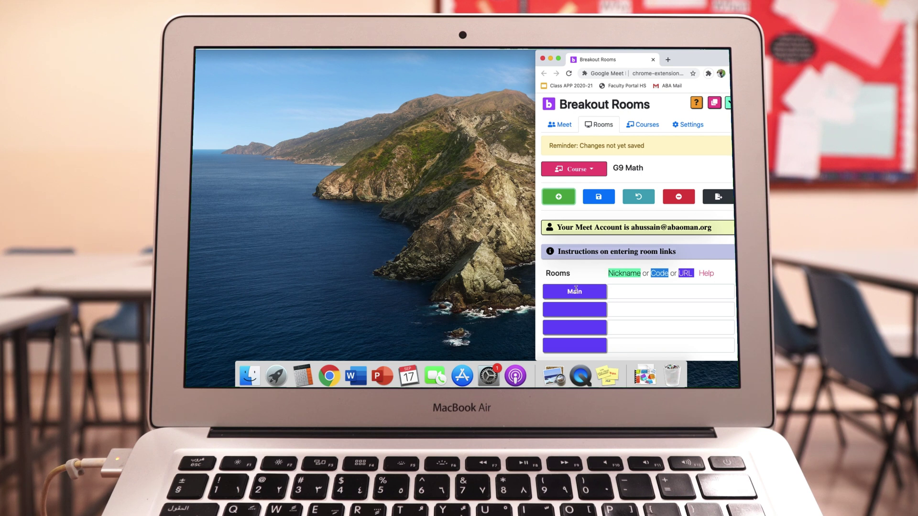
- Name the three new rooms Room1, Room2 and Room3
left_click(577, 307)
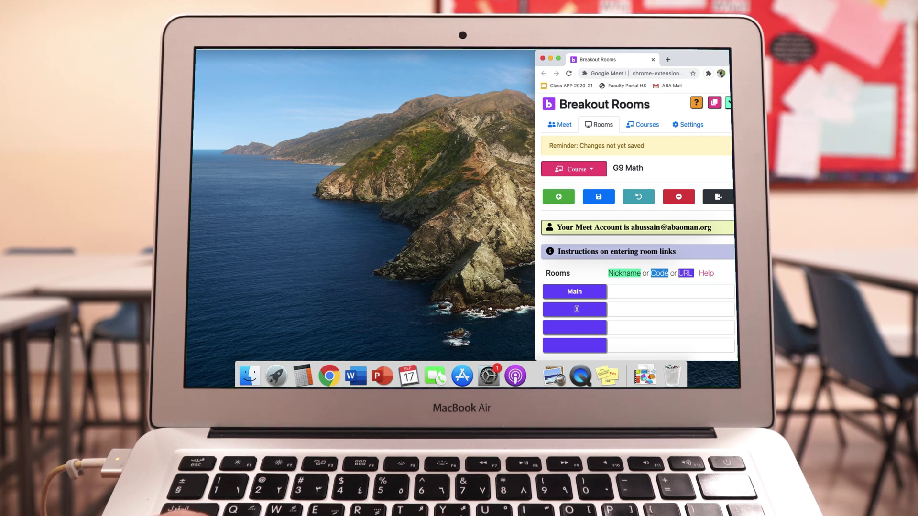
type("Room")
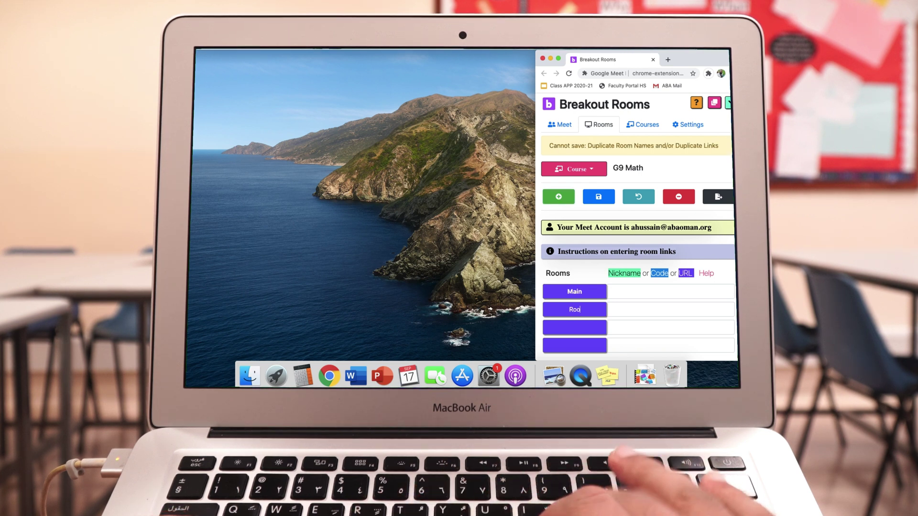
type("1")
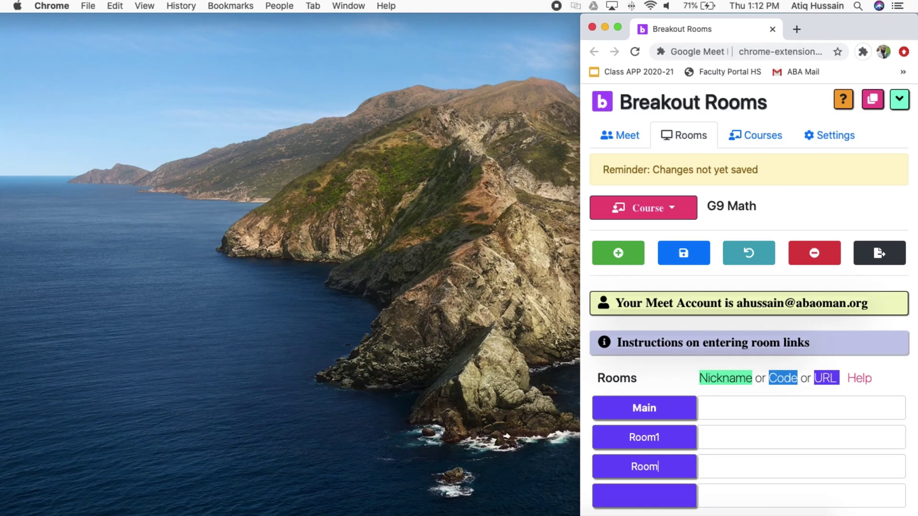
key("BackSpace")
type("2Room1")
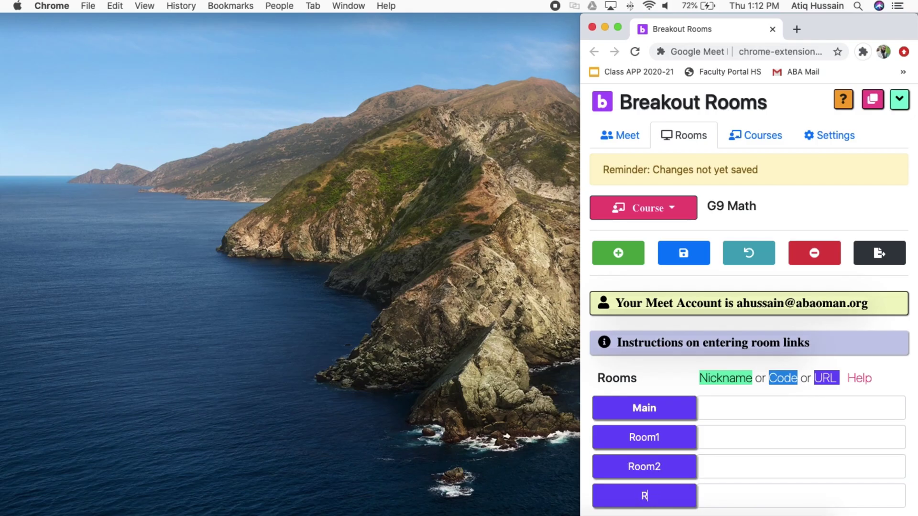
key("BackSpace")
type("3")
key("BackSpace")
type("2")
left_click(714, 488)
left_click(663, 495)
key("BackSpace")
type("3")
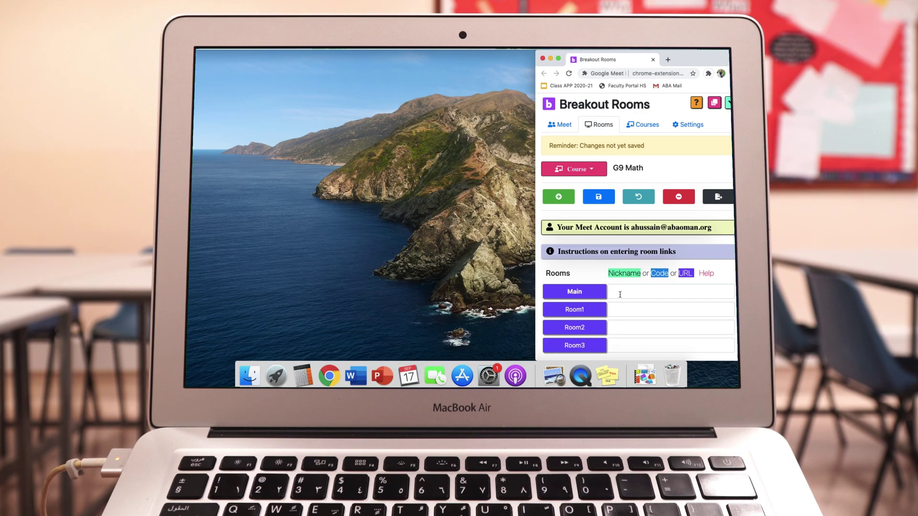
left_click(620, 294)
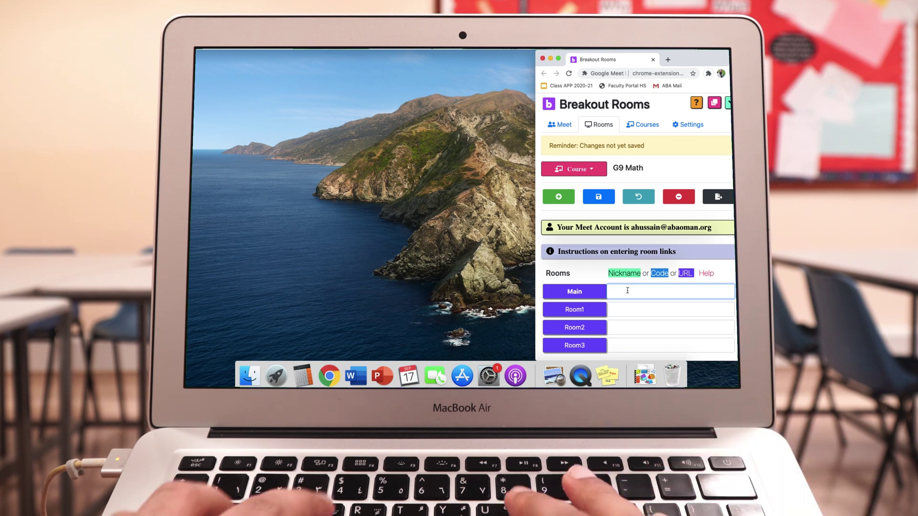
type("beardsqaur")
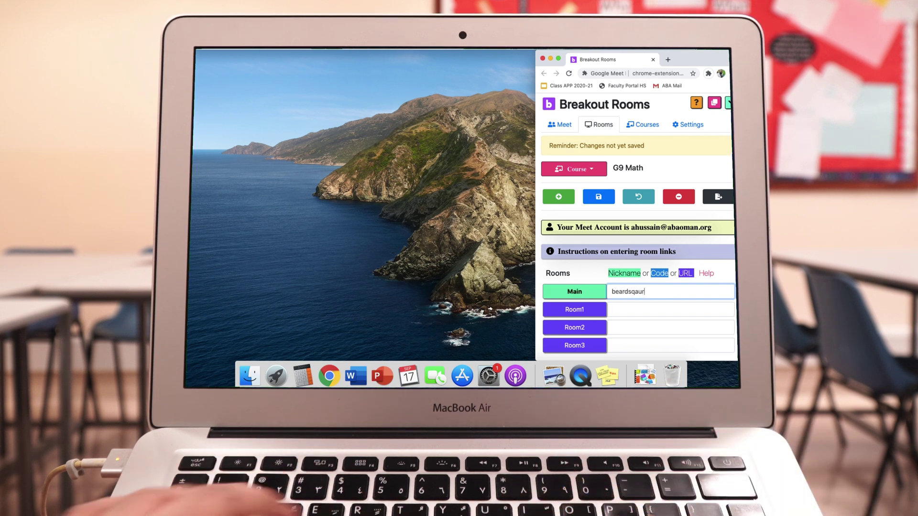
key("super+a")
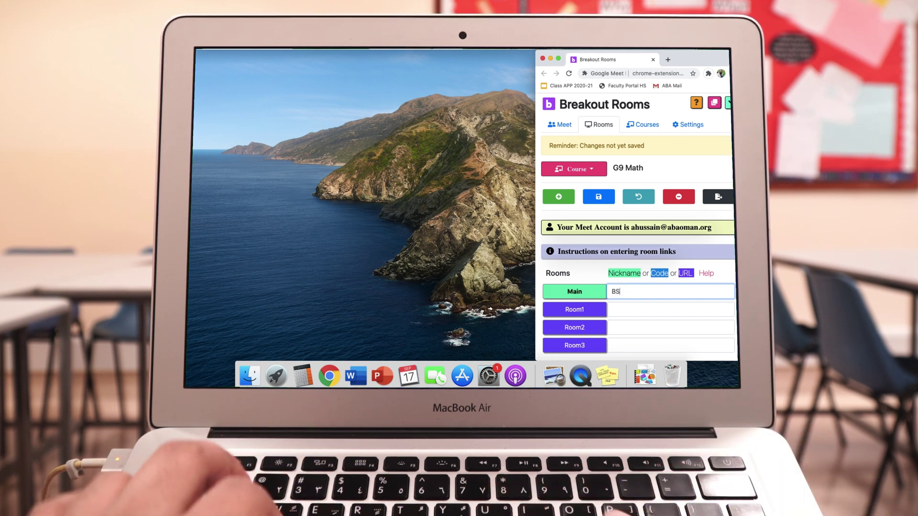
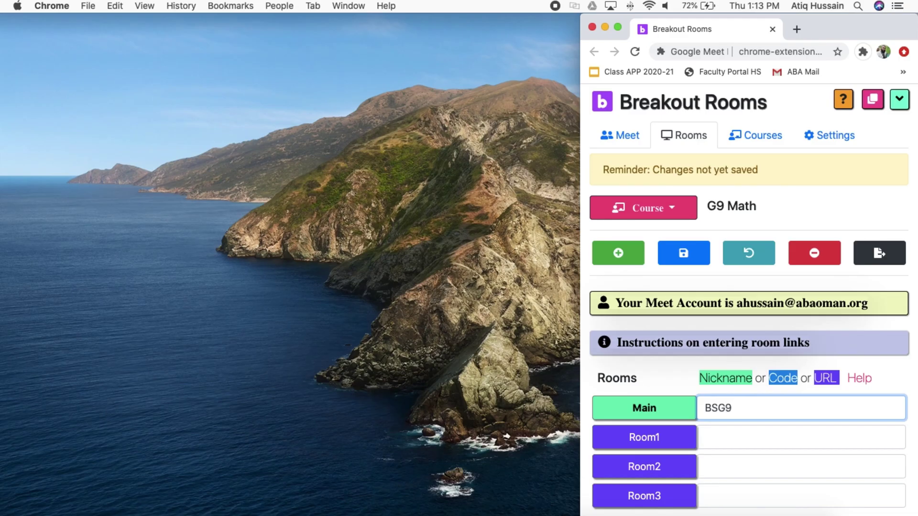
left_click(752, 433)
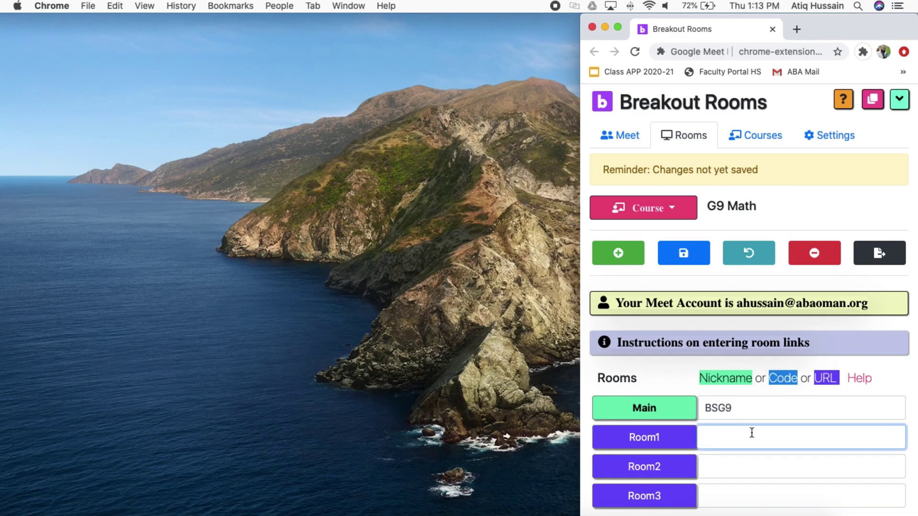
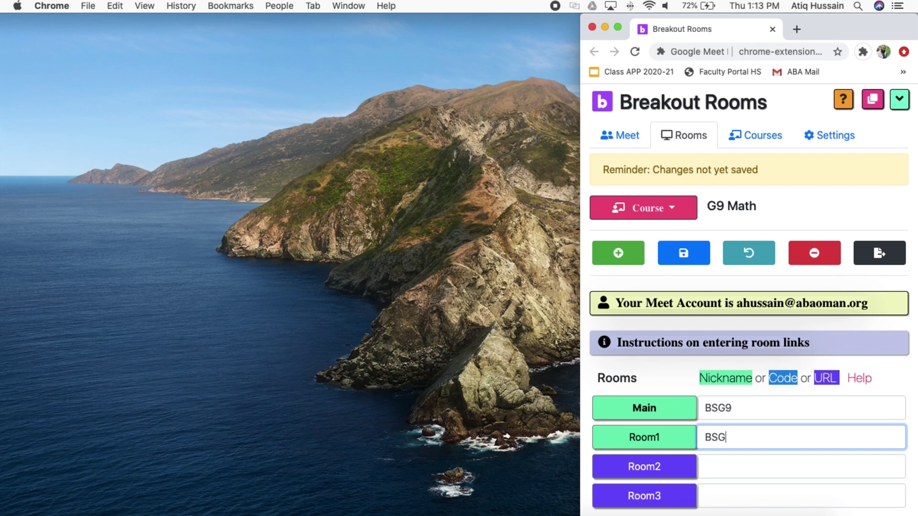
key("super+a")
key("super+c")
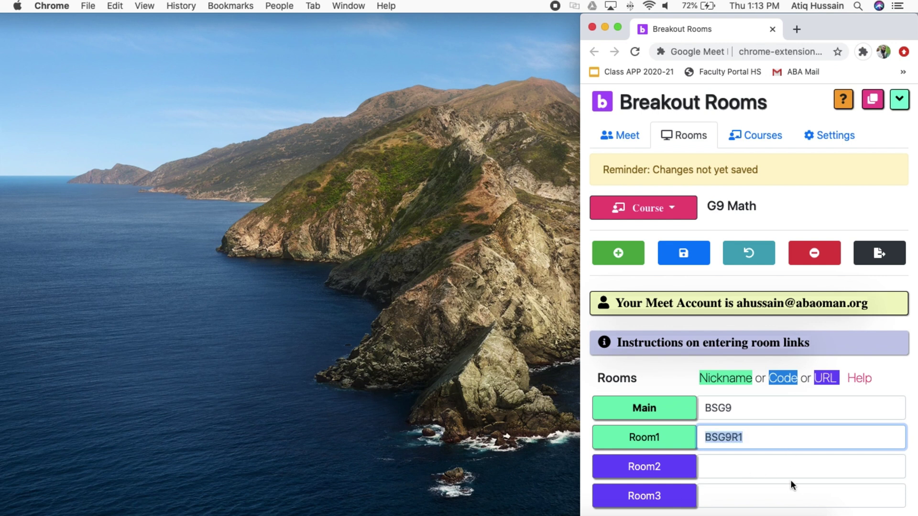
left_click(784, 469)
key("super+v")
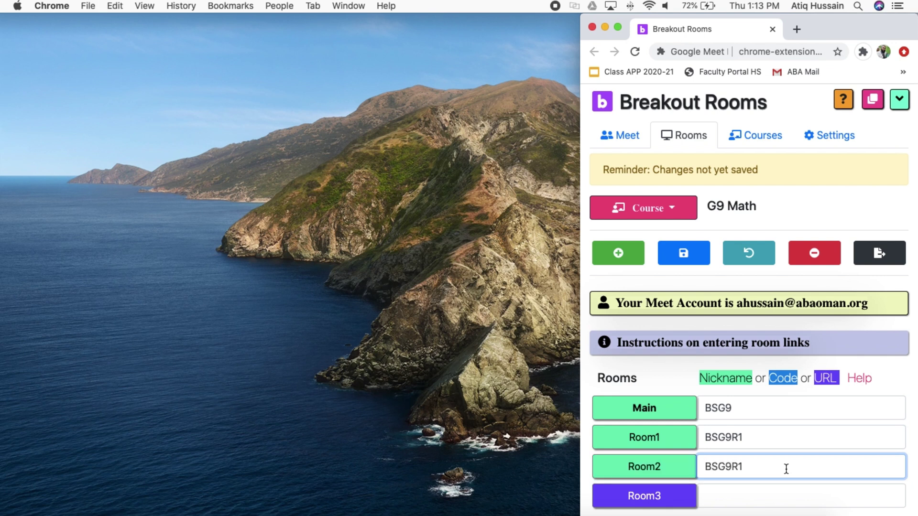
type("2")
left_click(775, 493)
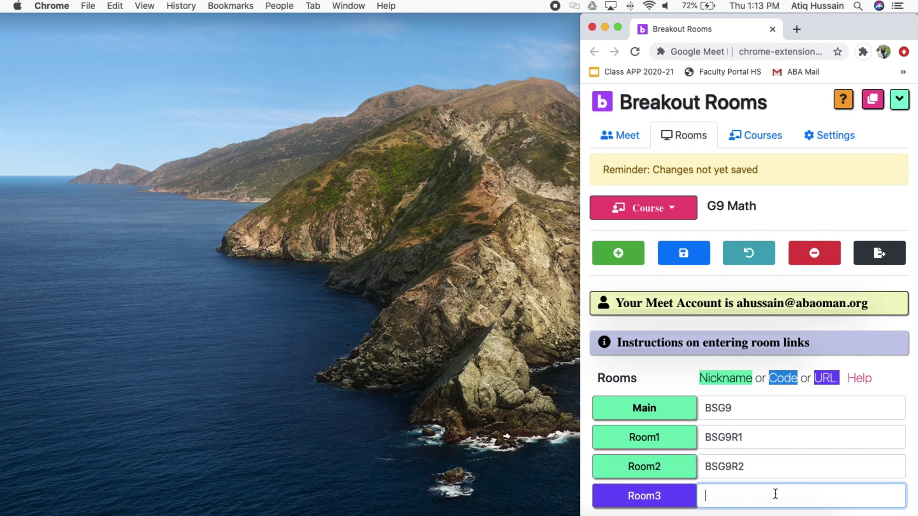
key("super+v")
key("Left")
key("BackSpace")
type("3")
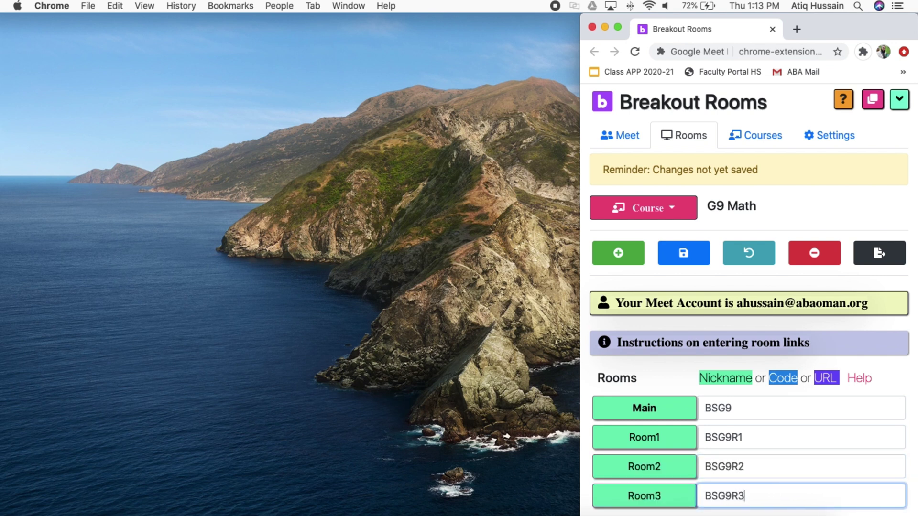
left_click(750, 413)
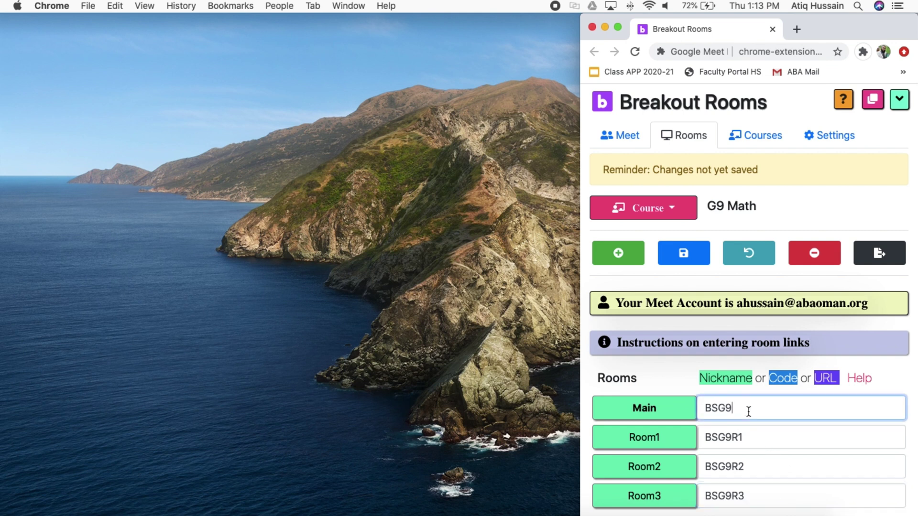